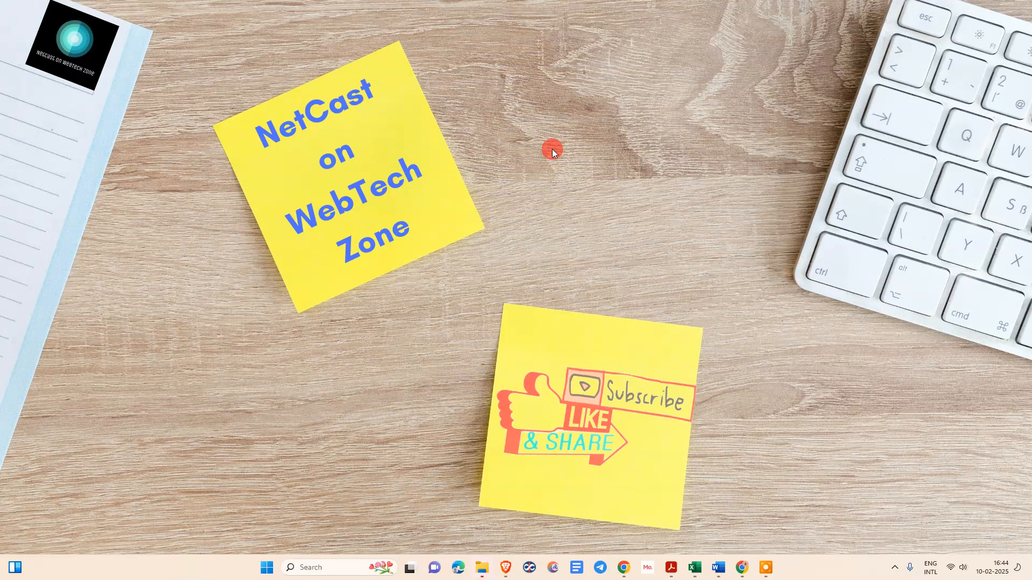
right_click(486, 73)
left_click(532, 119)
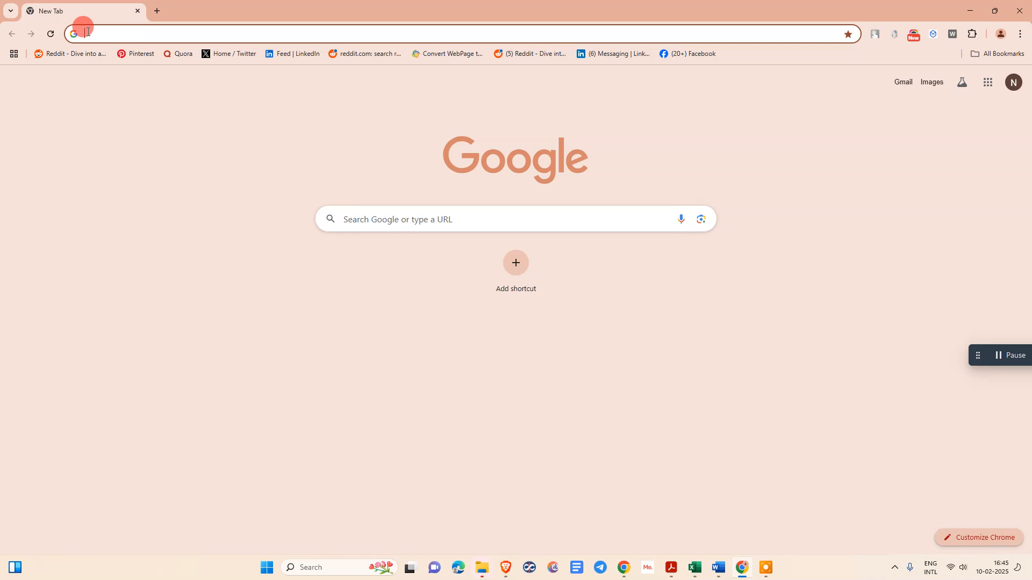
left_click(1013, 86)
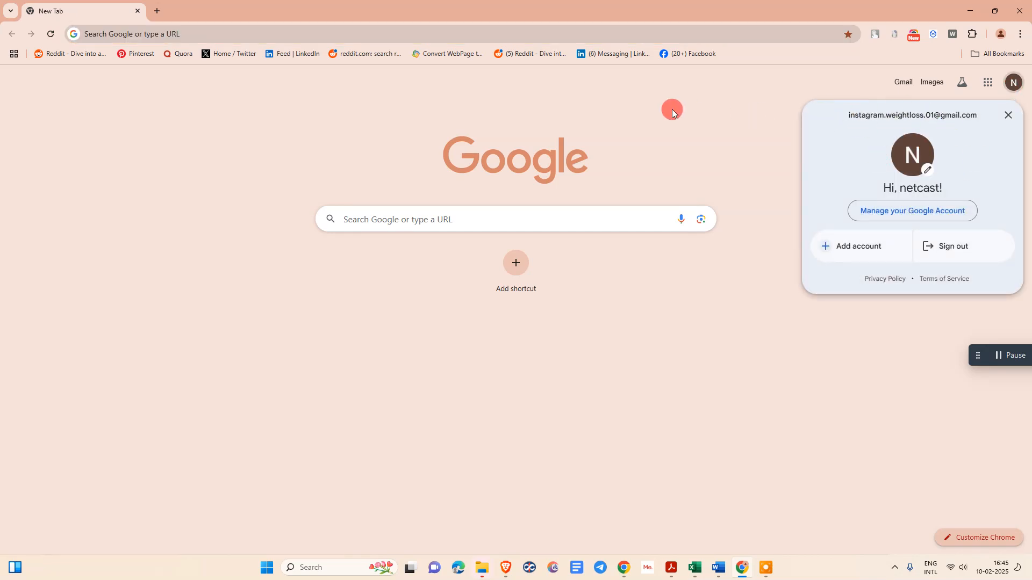
left_click(723, 108)
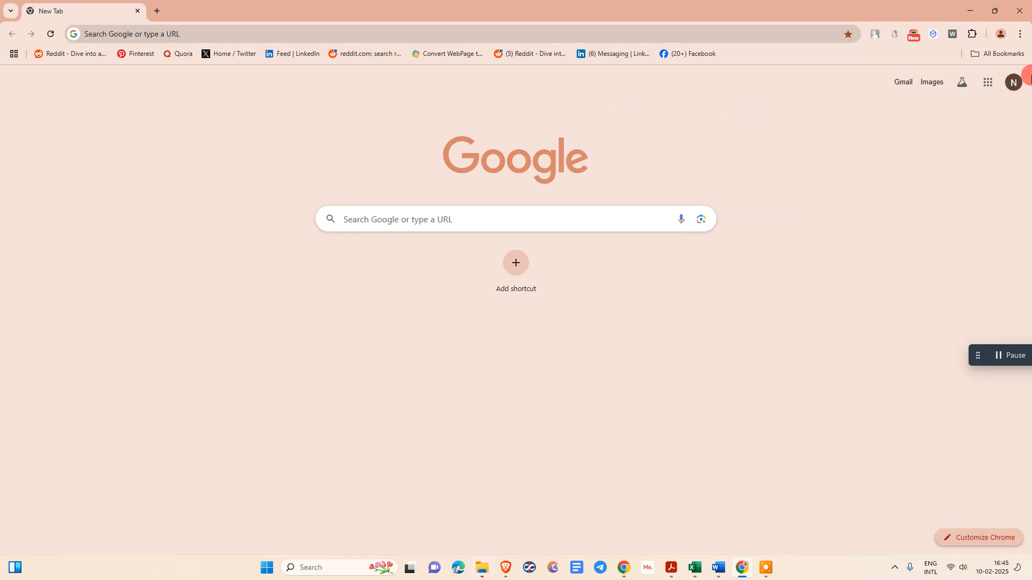
- Open Google Drive from the Google apps list on the new tab page
left_click(987, 86)
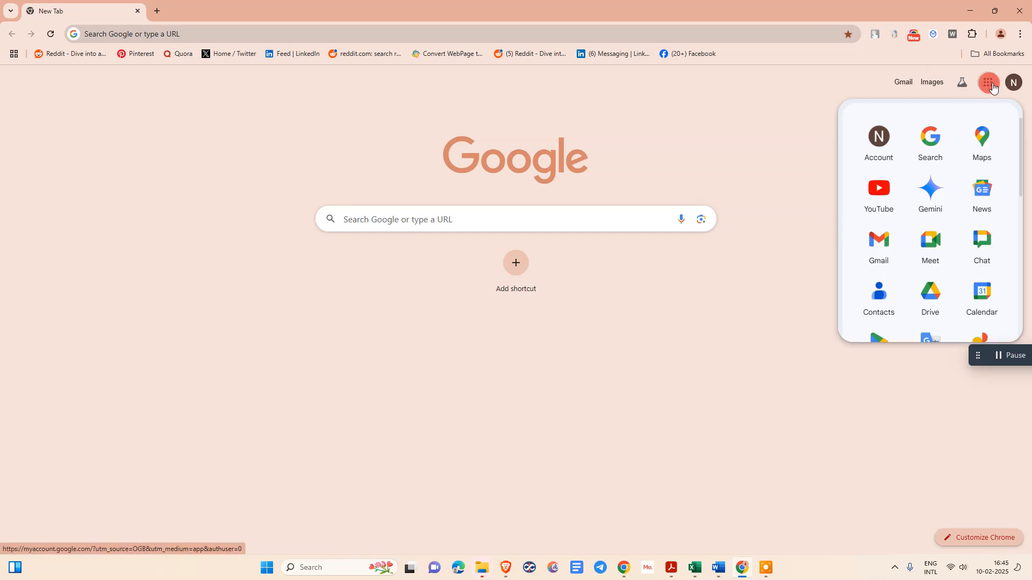
scroll(936, 129, "down", 3)
left_click(937, 158)
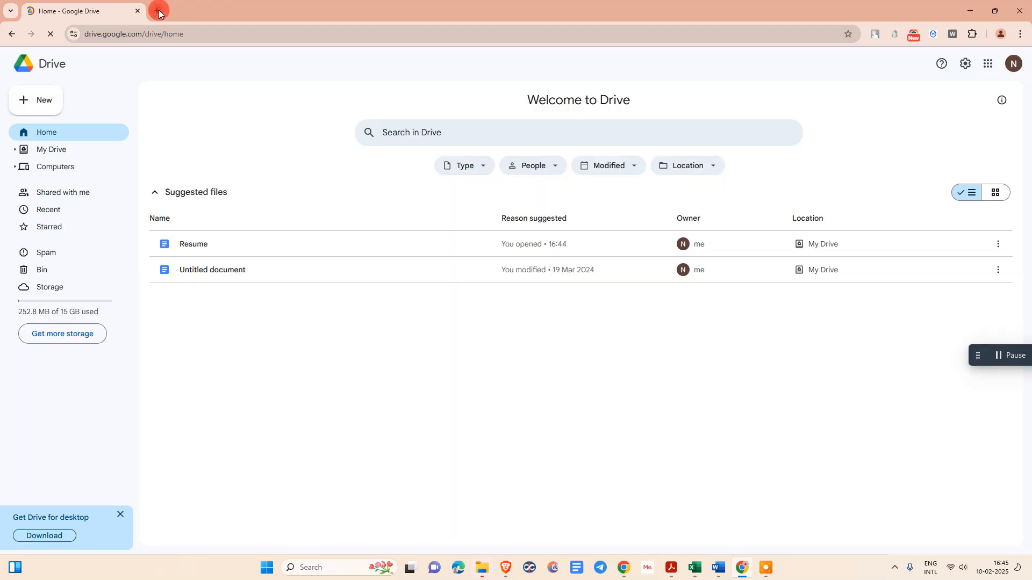
left_click(158, 11)
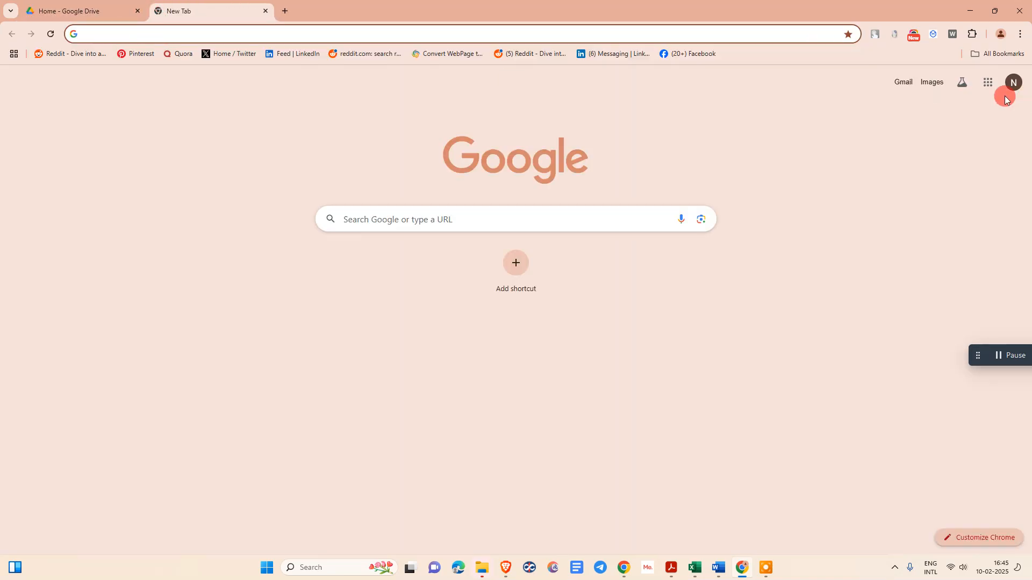
left_click(265, 12)
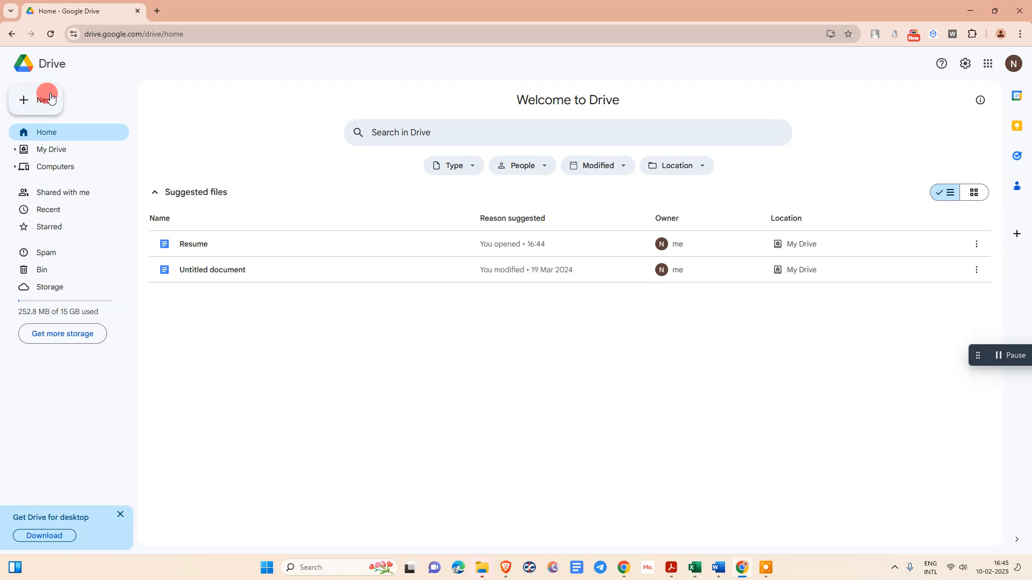
left_click(50, 98)
left_click(81, 98)
left_click(539, 333)
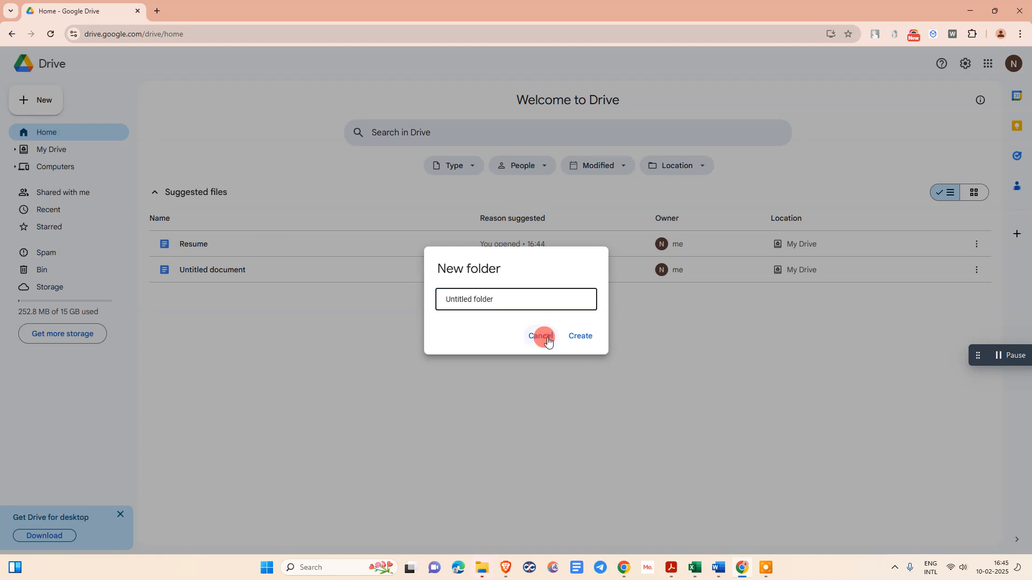
- Create a new folder named "My Pdf files" in My Drive
left_click(44, 112)
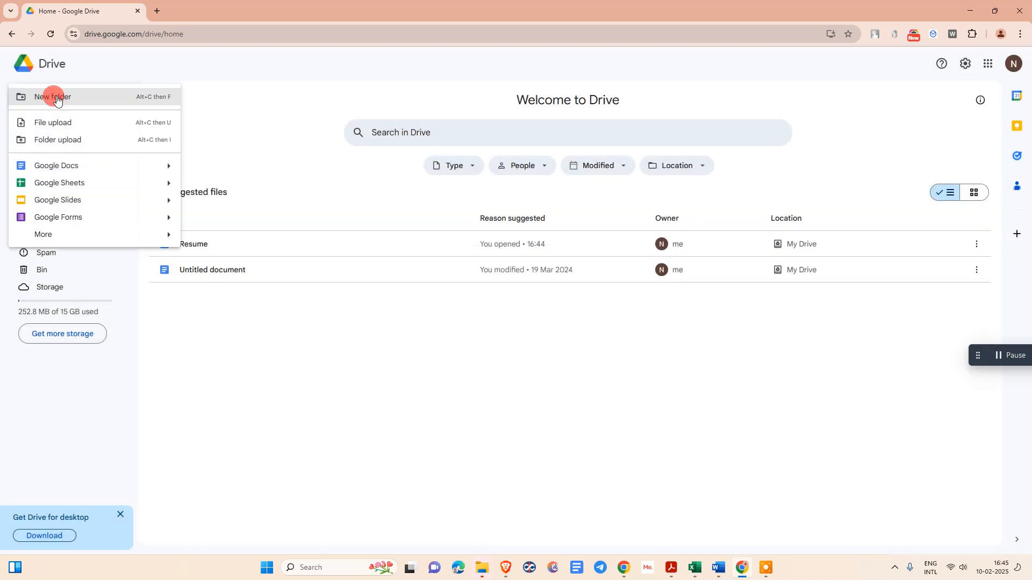
left_click(63, 98)
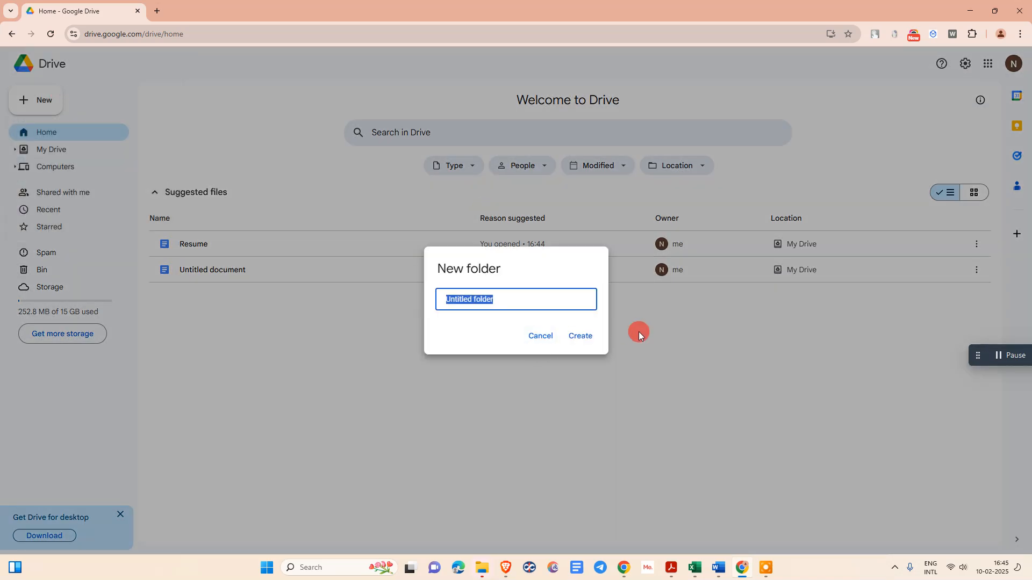
type("Pdf file")
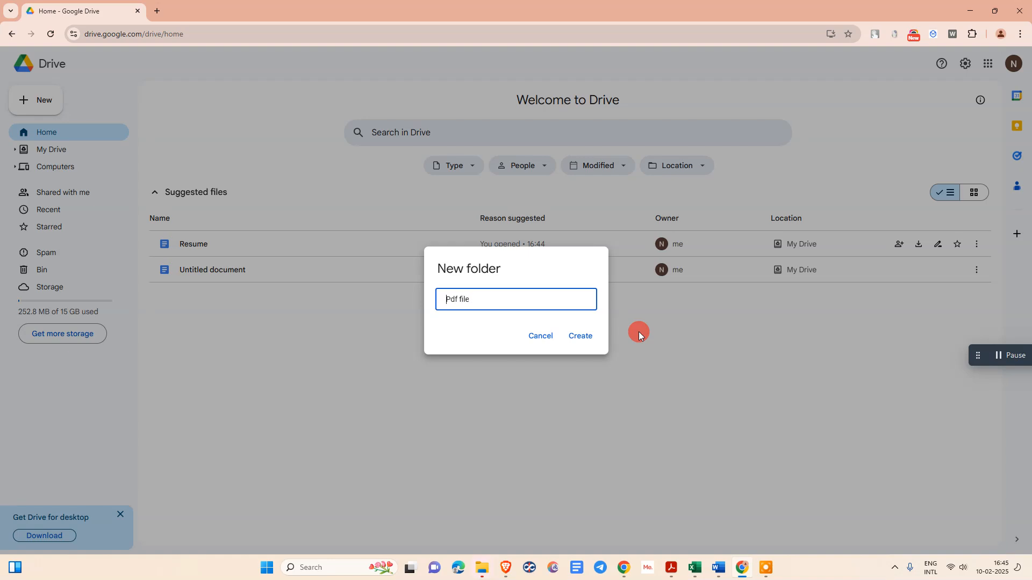
type("My")
left_click(575, 334)
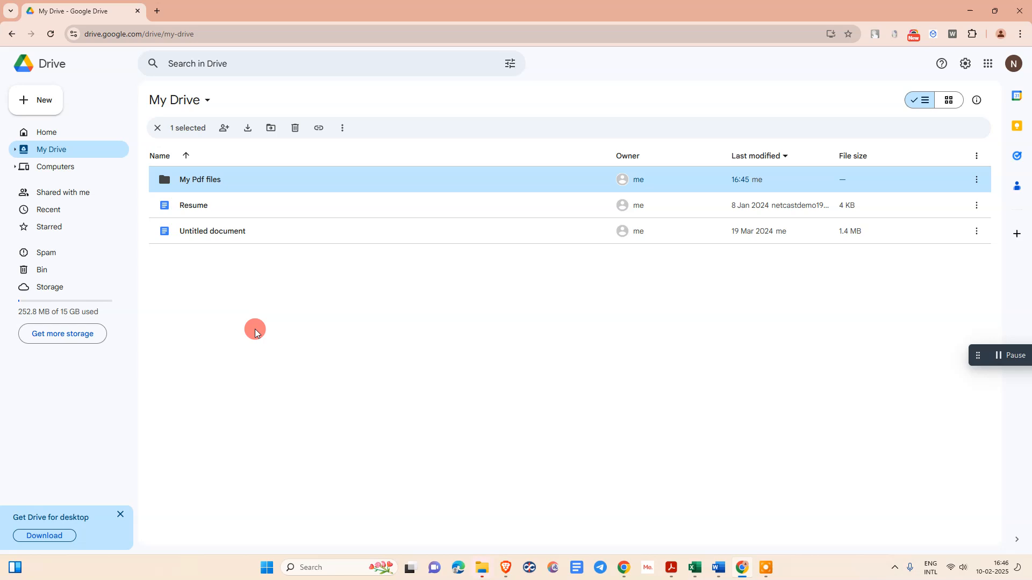
- Open the "My Pdf files" folder from My Drive
left_click(255, 329)
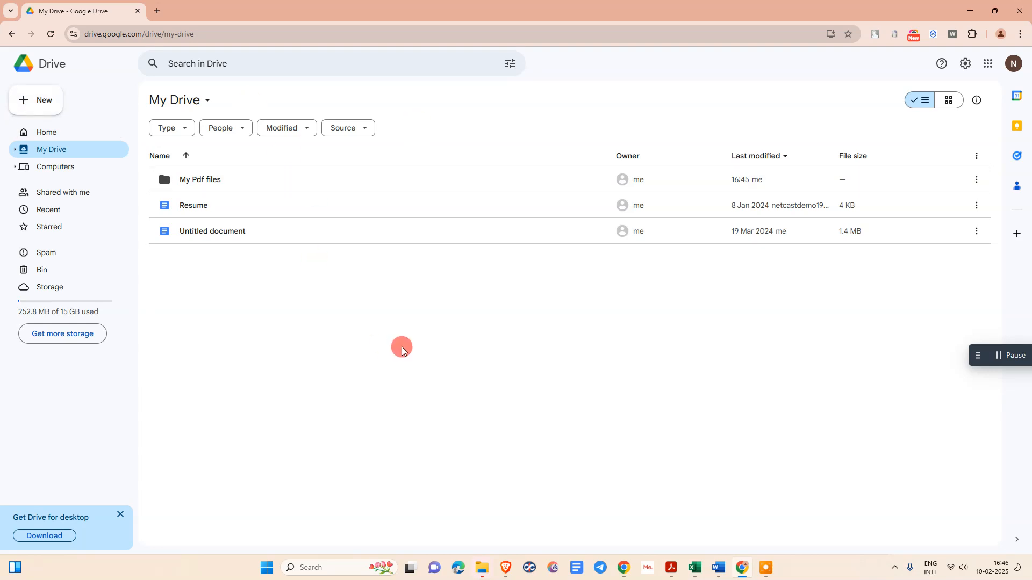
left_click(269, 182)
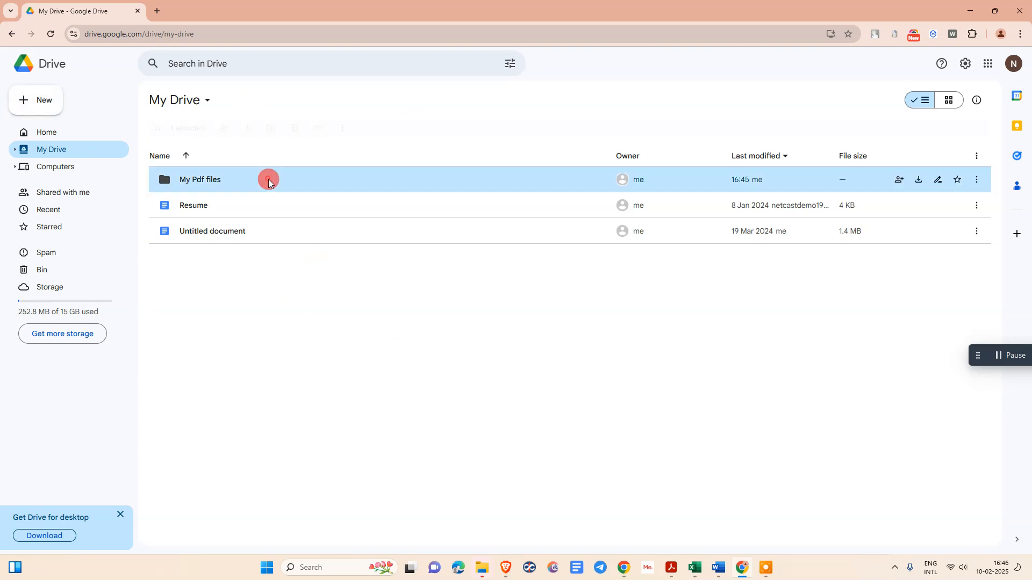
double_click(269, 179)
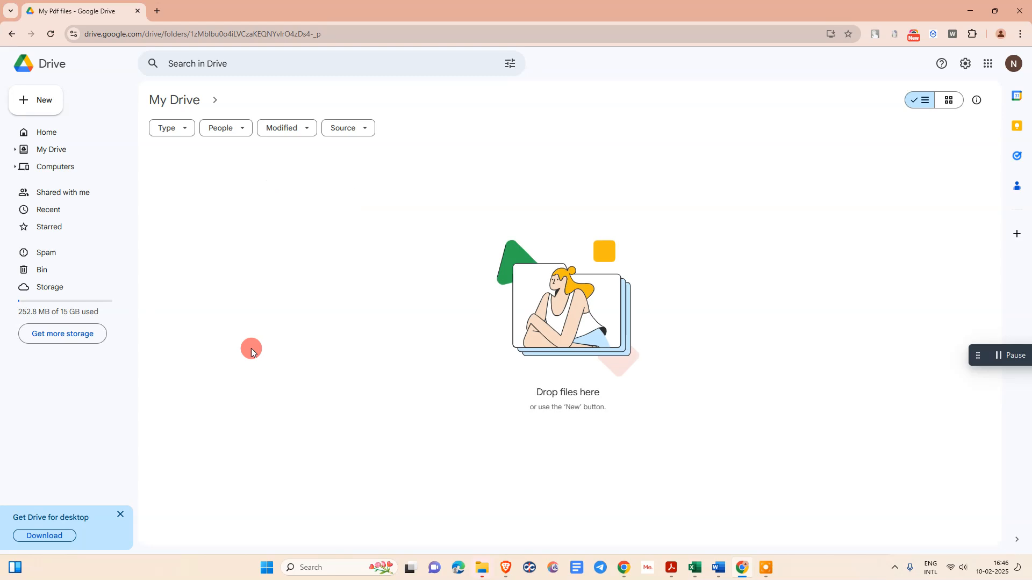
- Upload the PDF "Letter edited" from the Netcast Demo folder into "My Pdf files" and dismiss the upload notice
left_click(34, 105)
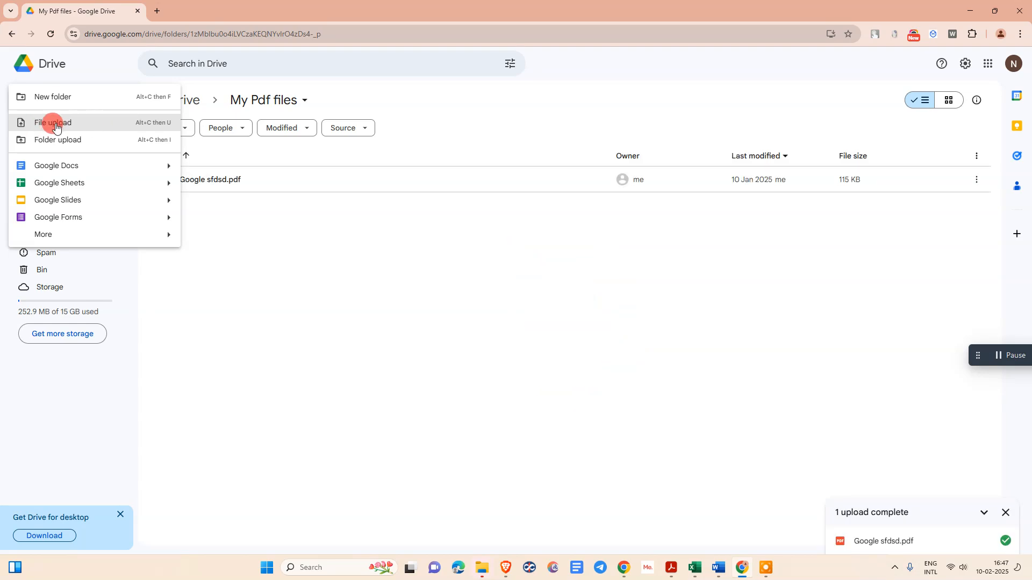
left_click(54, 123)
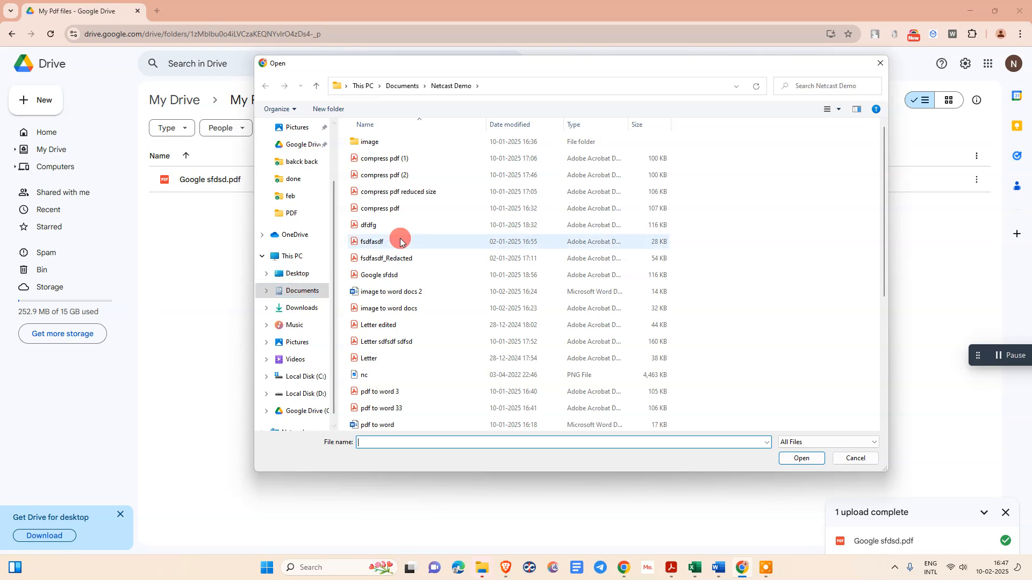
left_click(505, 325)
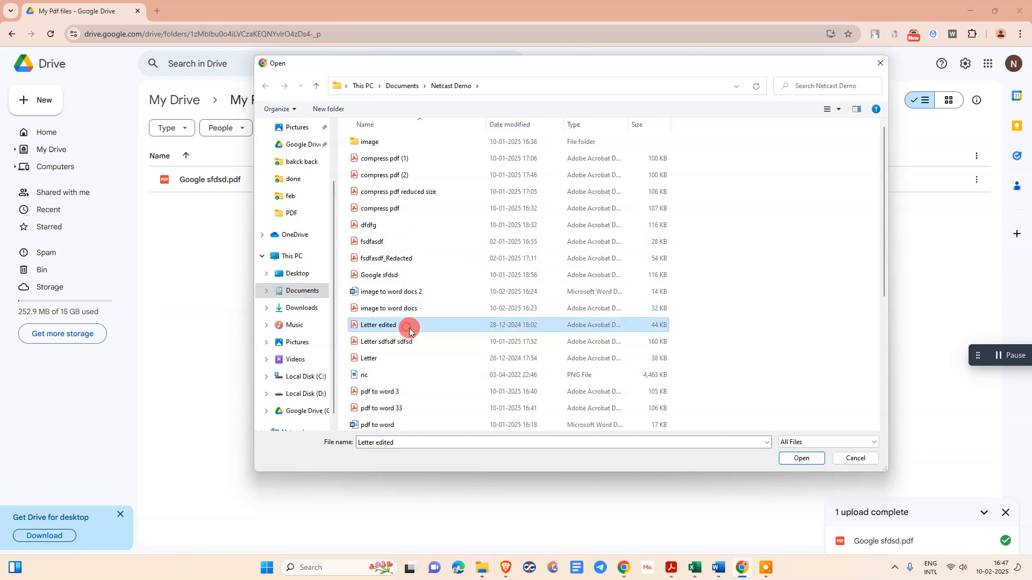
left_click(802, 459)
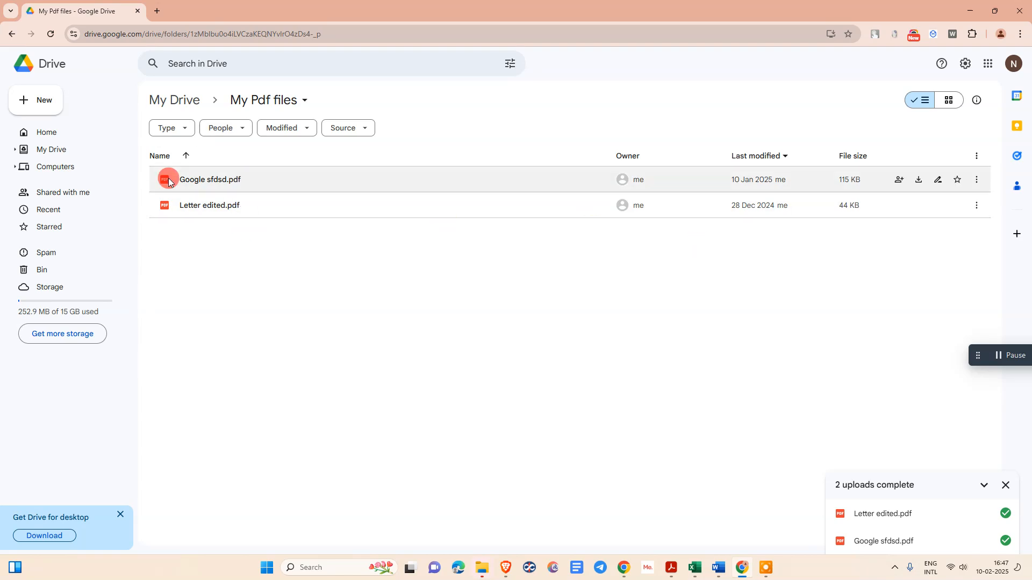
left_click(1006, 487)
left_click(270, 175)
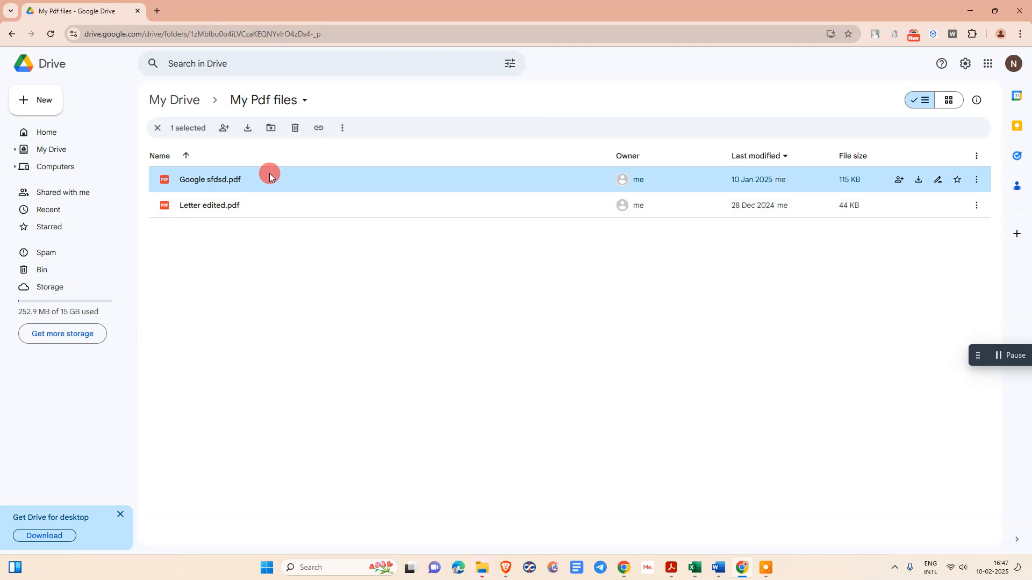
right_click(265, 181)
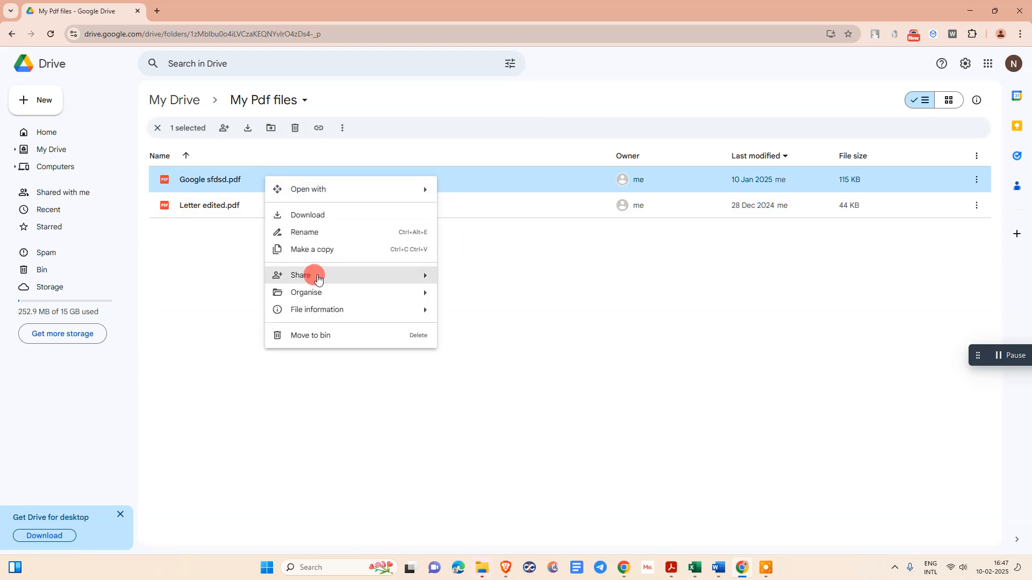
mouse_move(350, 278)
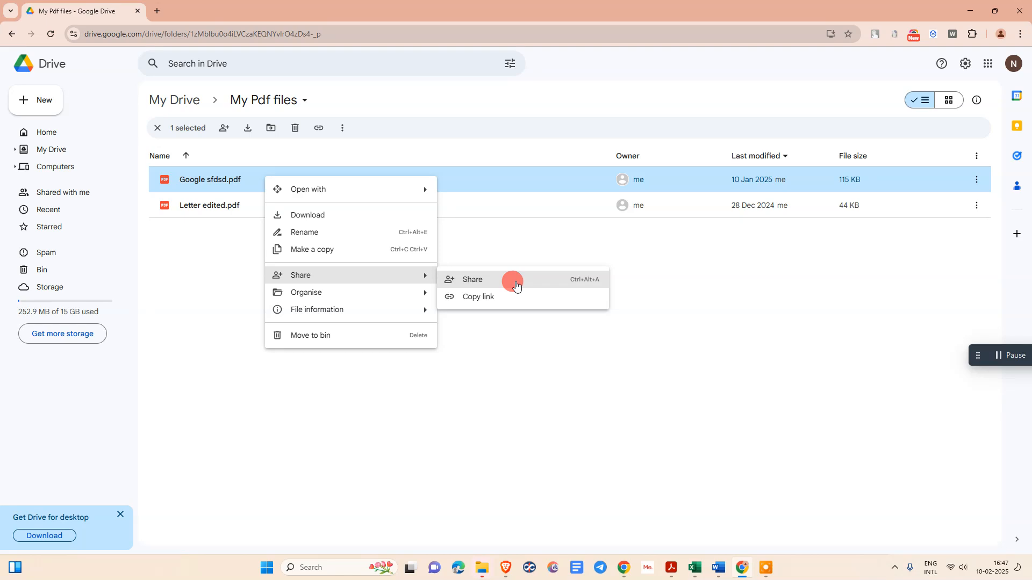
left_click(515, 282)
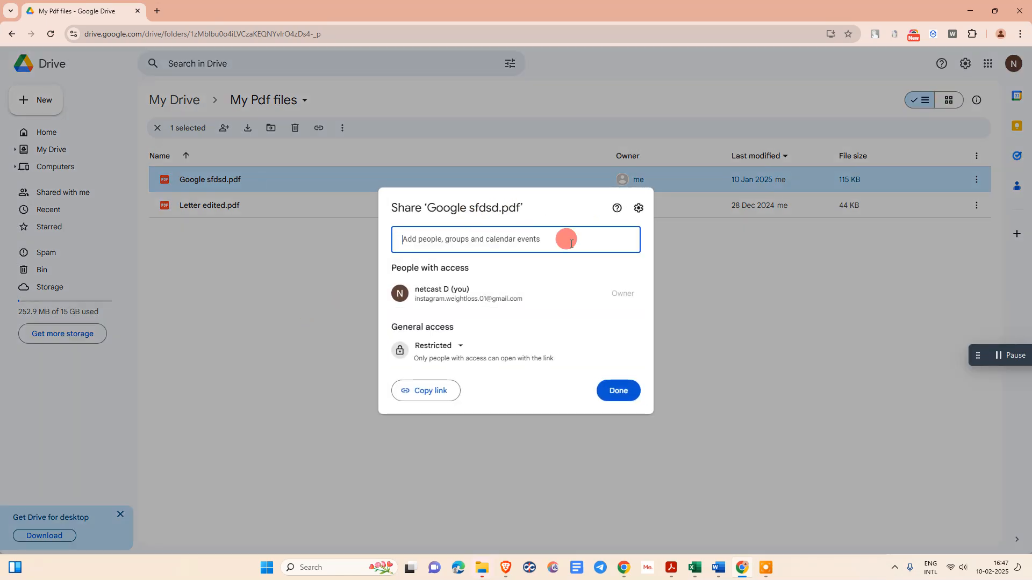
left_click(439, 236)
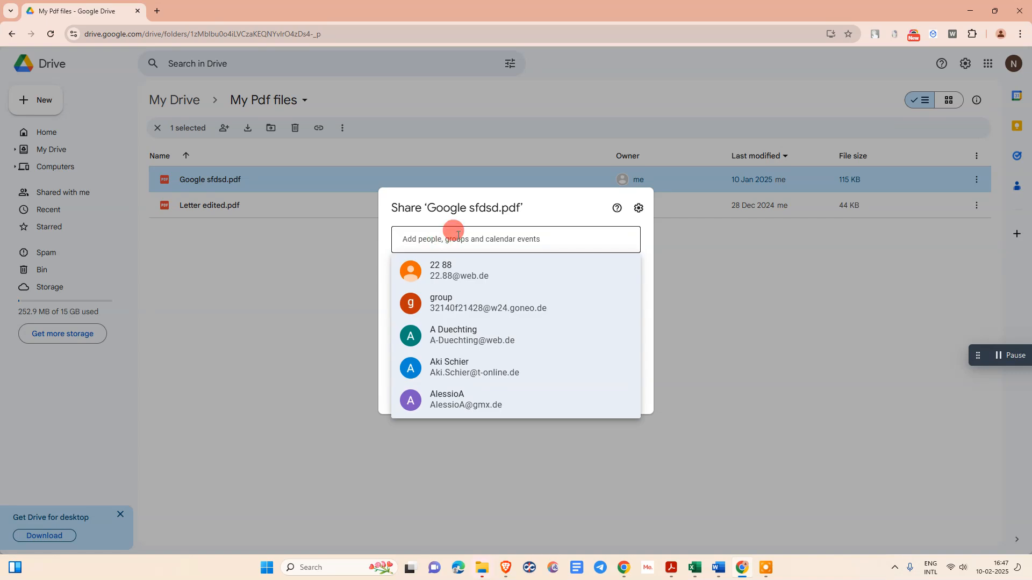
key("Escape")
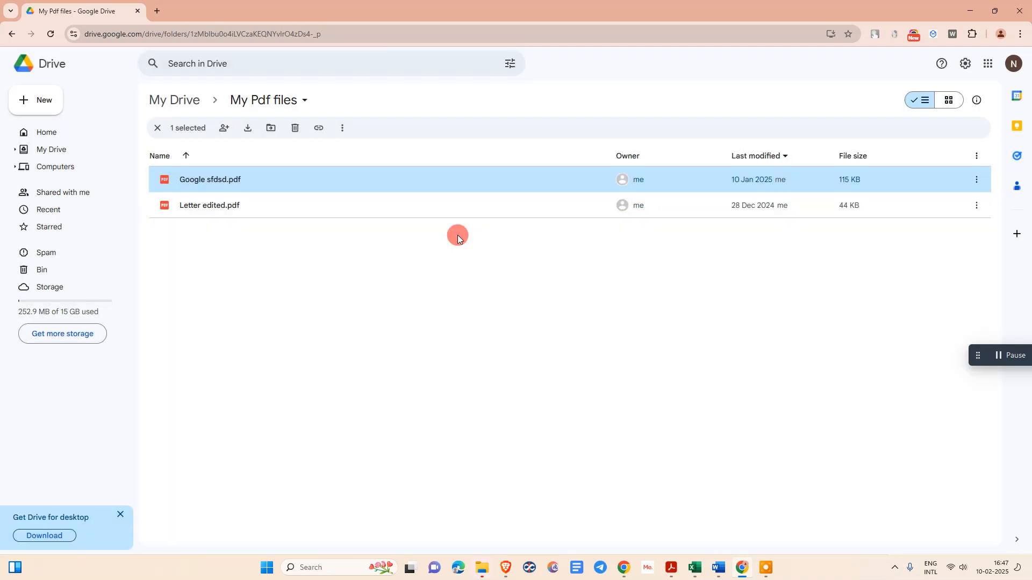
- Open the sharing settings of "Google sfdsd.pdf" and set its general access to "Anyone with the link"
right_click(300, 173)
mouse_move(356, 273)
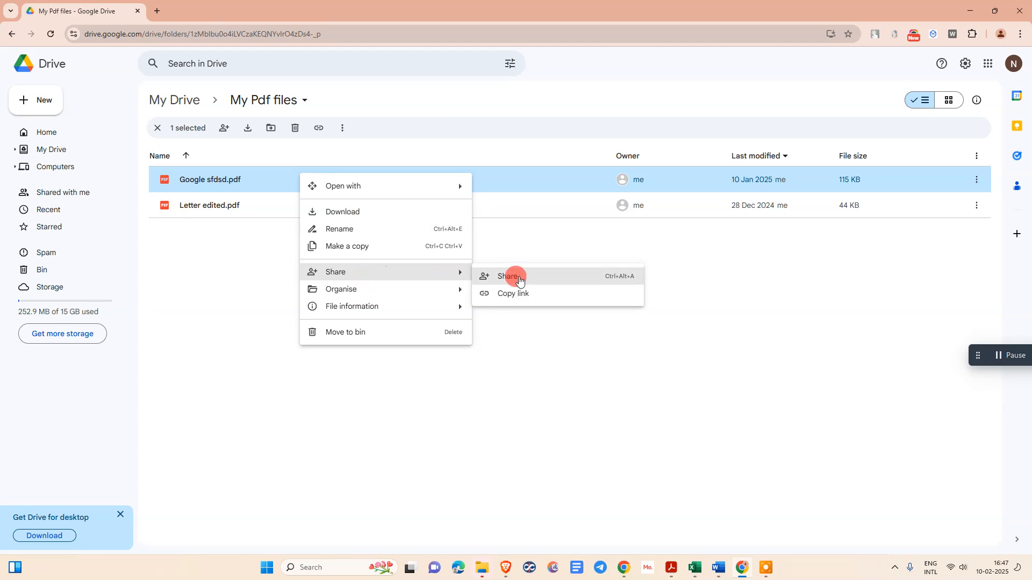
left_click(519, 278)
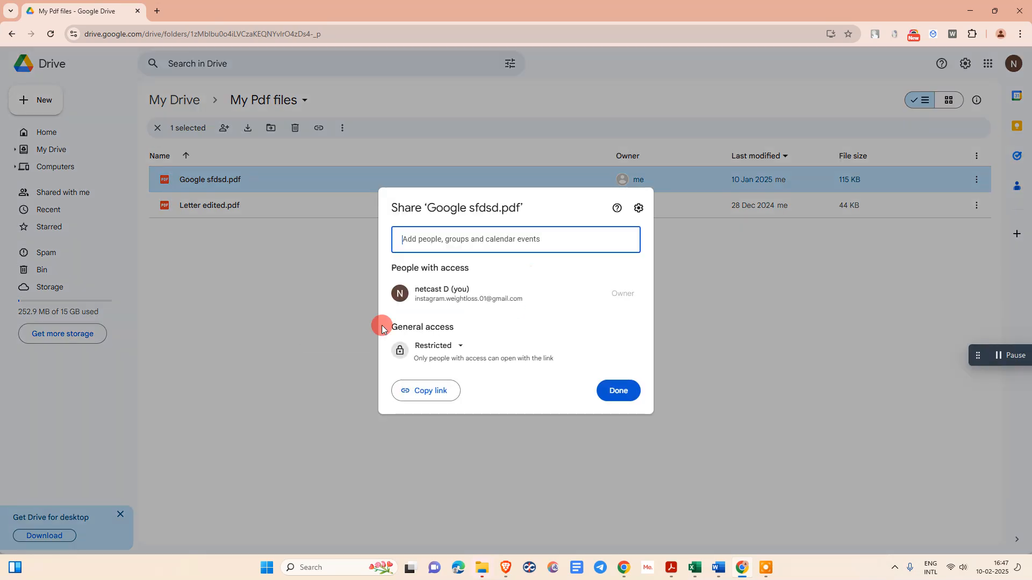
left_click(460, 347)
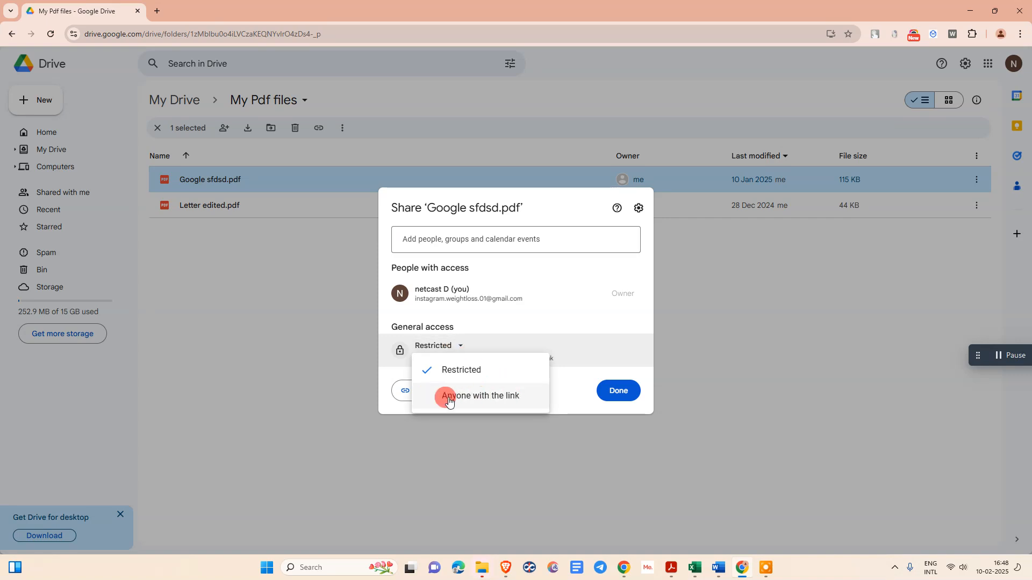
left_click(487, 396)
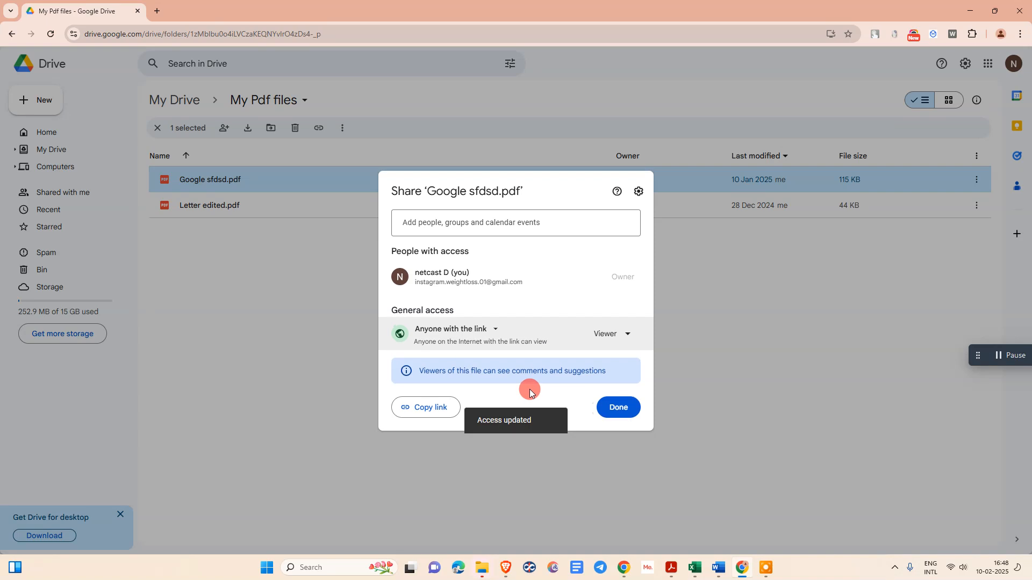
- Switch the general access role for "Google sfdsd.pdf" to Editor and back to Viewer
left_click(627, 336)
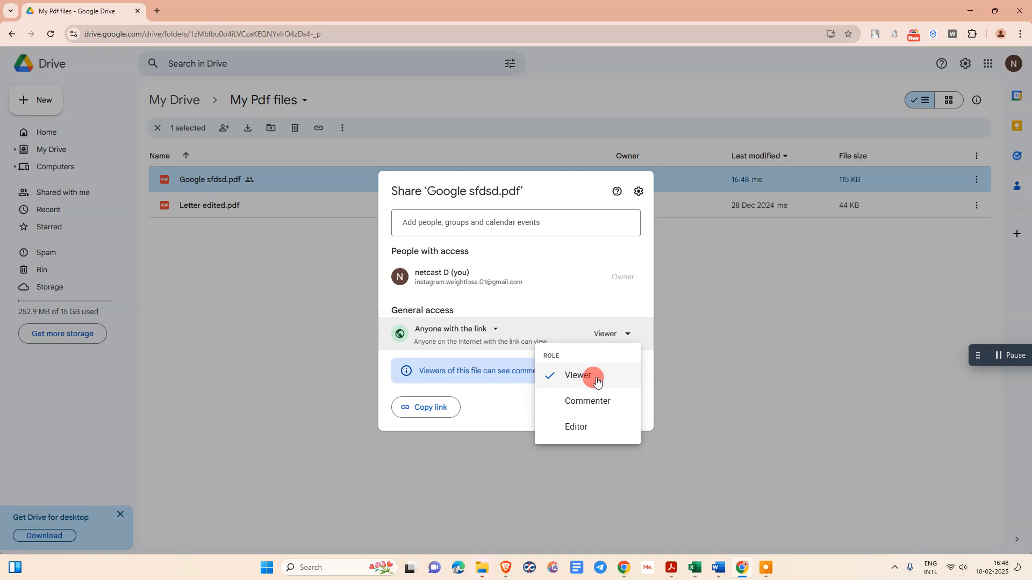
left_click(590, 432)
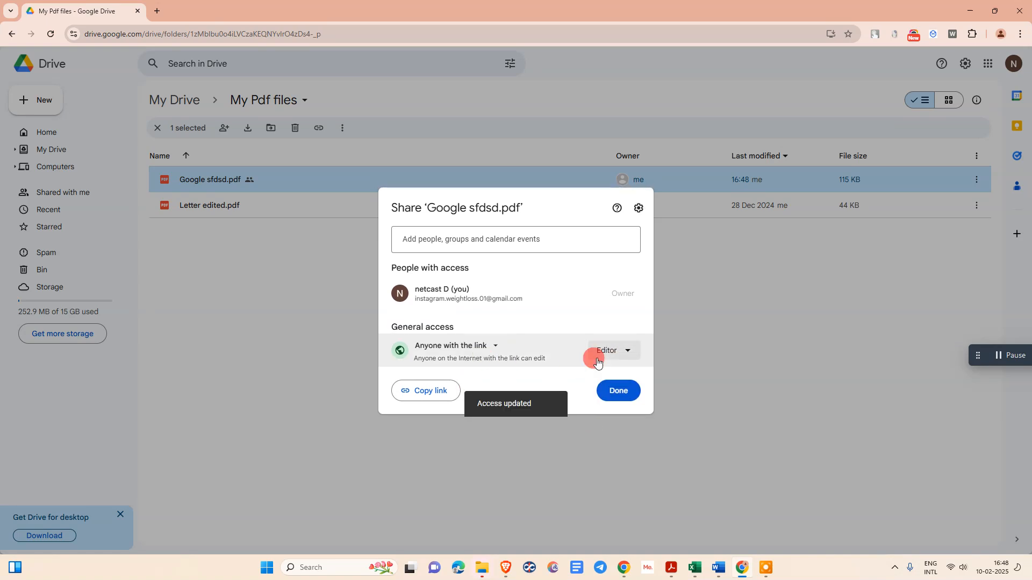
left_click(626, 353)
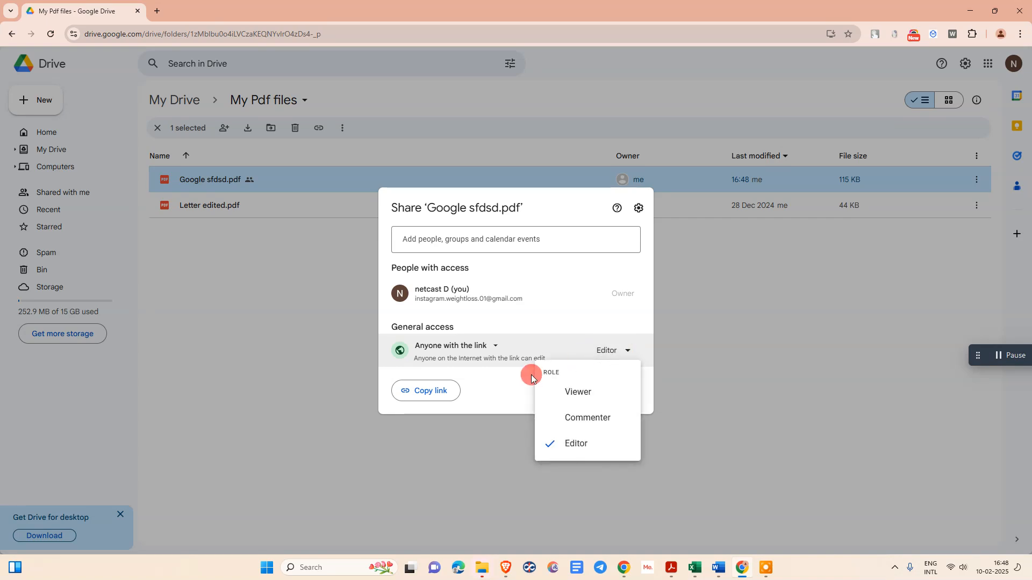
left_click(580, 392)
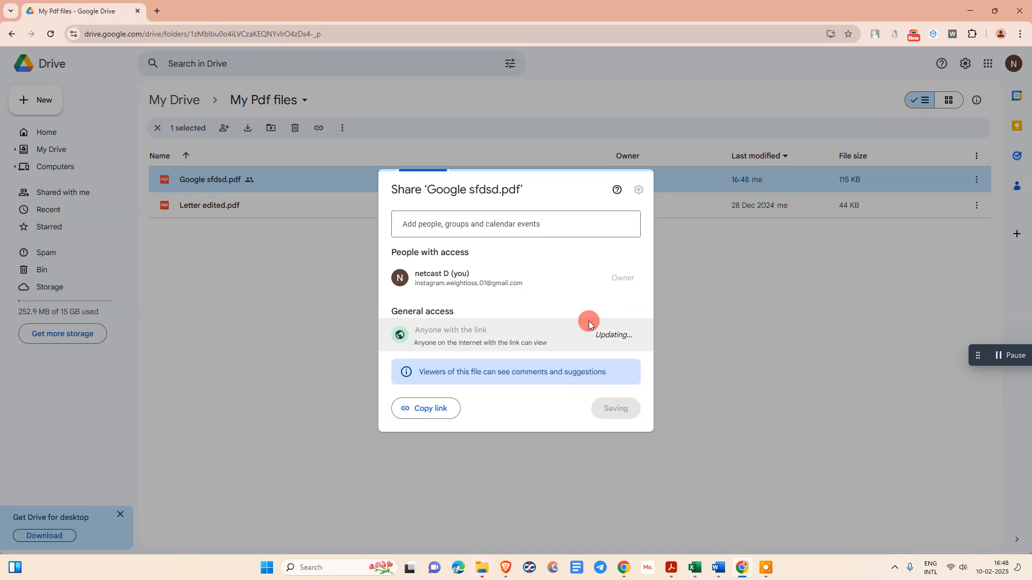
- Copy the sharing link of "Google sfdsd.pdf" and paste it into the address bar of a new browser tab
left_click(429, 407)
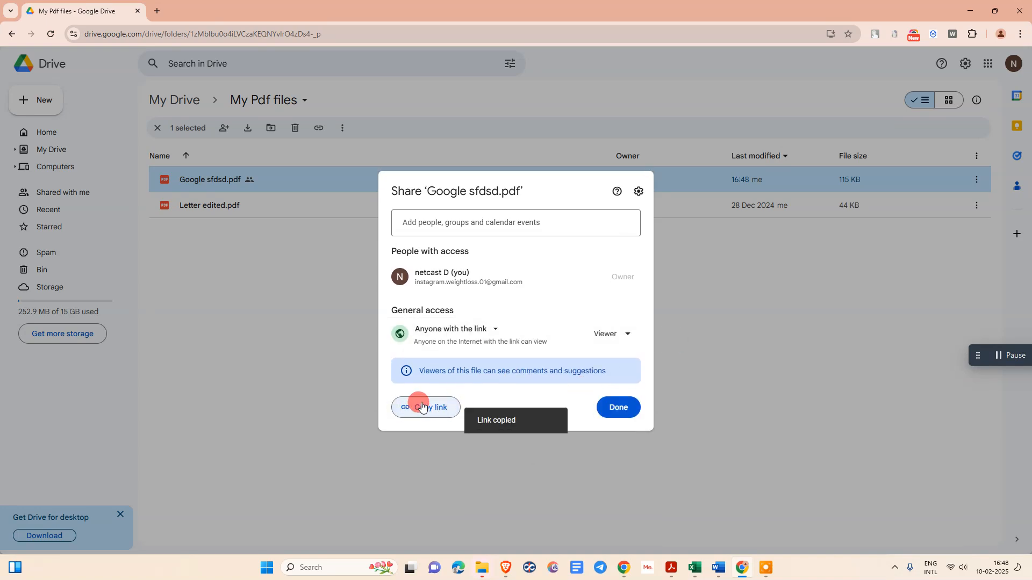
left_click(156, 11)
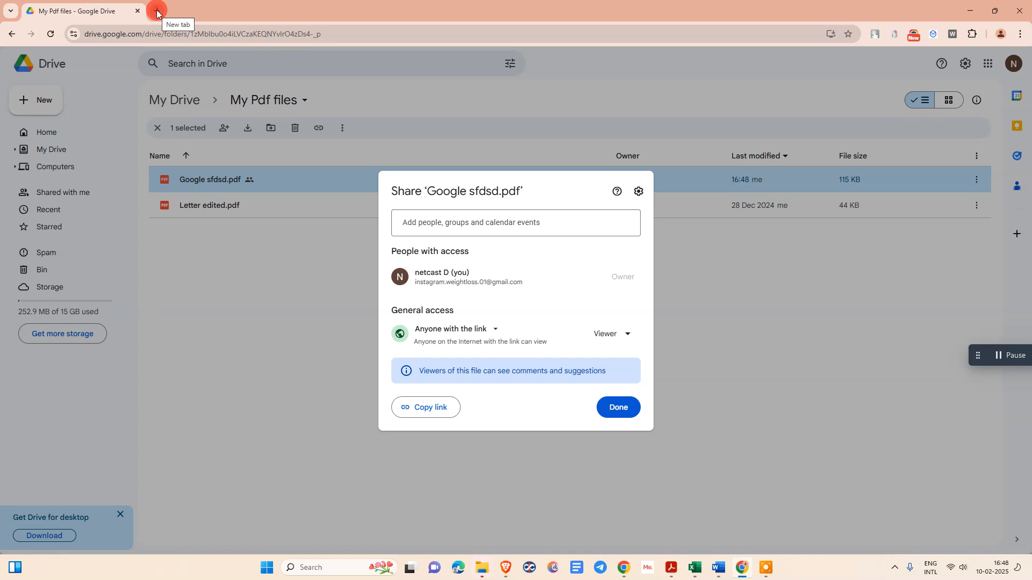
left_click(157, 11)
key("ctrl+v")
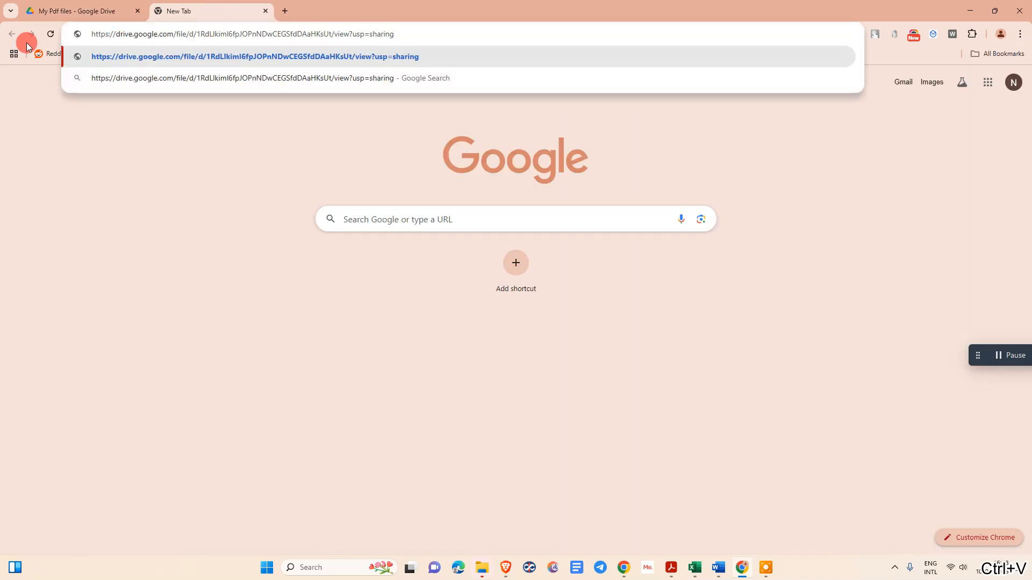
- Open the copied sharing link in a new Incognito window and look through the shared PDF from start to end
left_click(1020, 34)
left_click(940, 87)
key("ctrl+v")
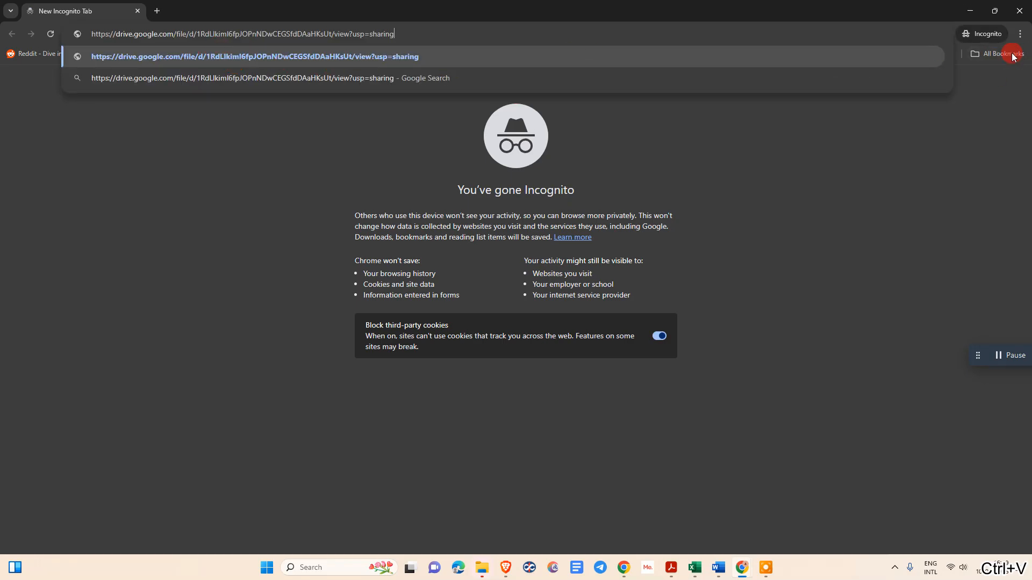
key("Return")
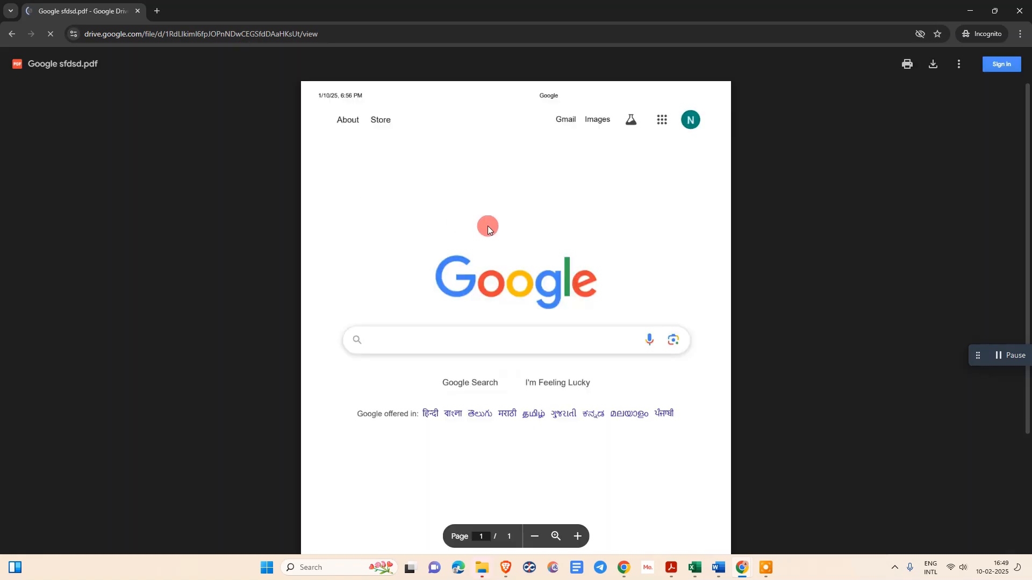
scroll(576, 253, "down", 3)
scroll(576, 289, "up", 3)
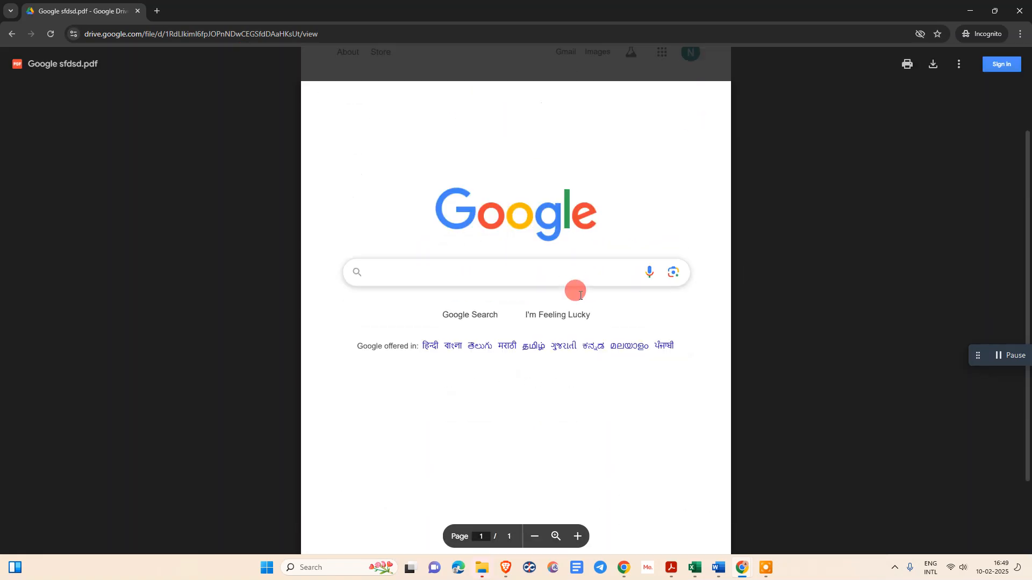
scroll(570, 194, "down", 3)
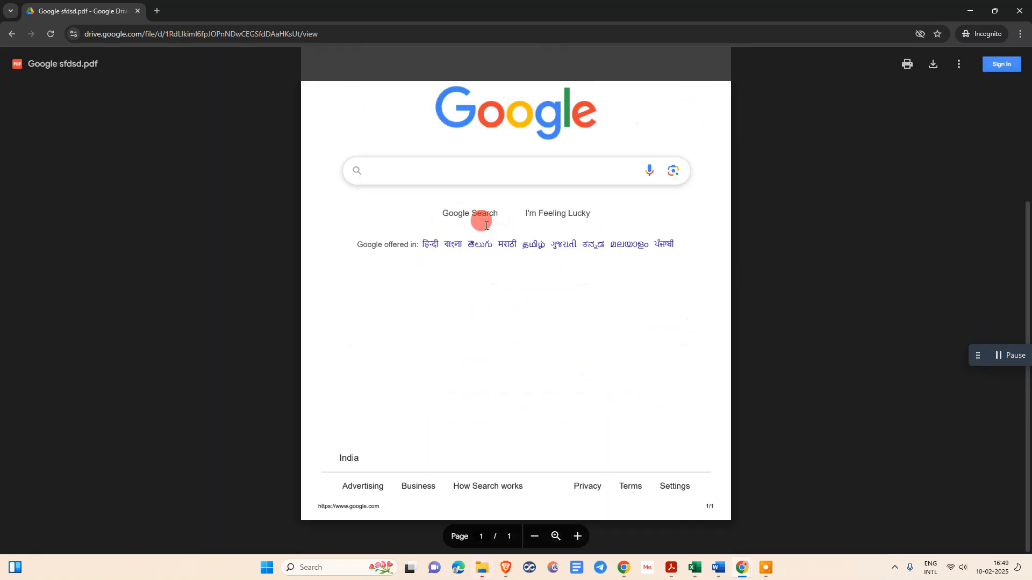
scroll(233, 172, "up", 2)
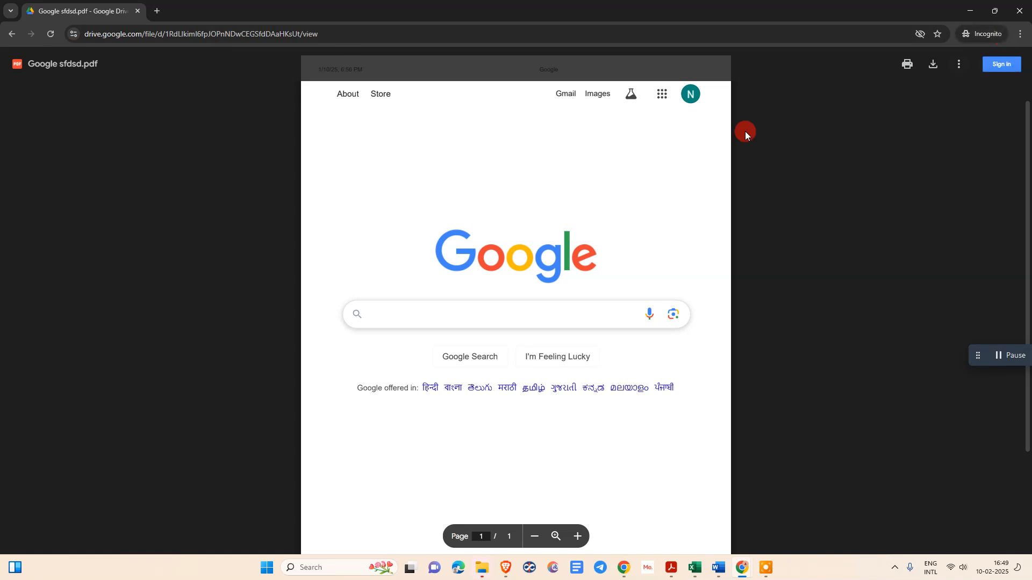
scroll(476, 405, "down", 3)
scroll(593, 280, "up", 1)
scroll(595, 280, "up", 2)
- Start downloading the shared PDF but cancel the save, and close the Incognito window to return to the "My Pdf files" tab
left_click(940, 67)
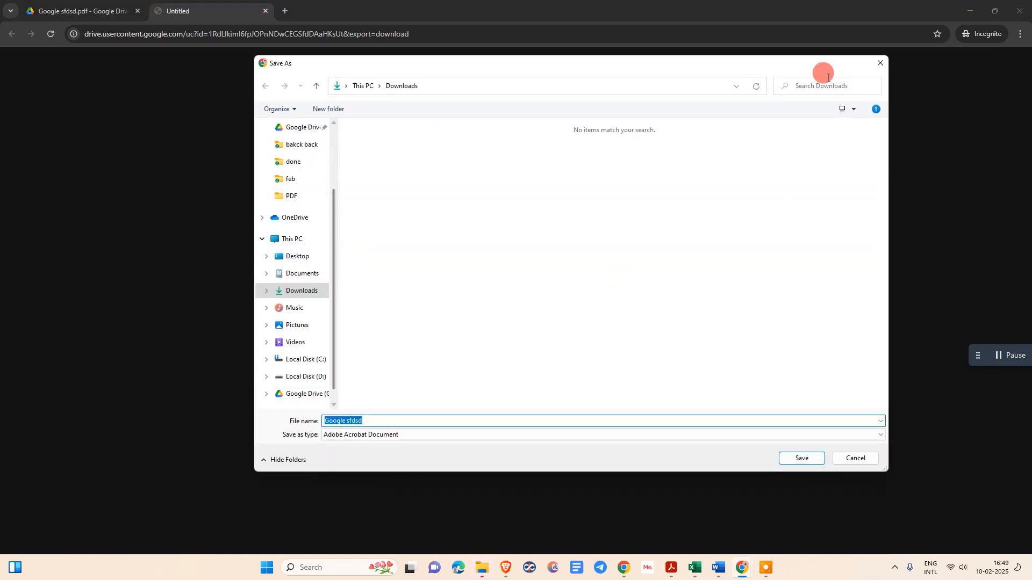
left_click(881, 62)
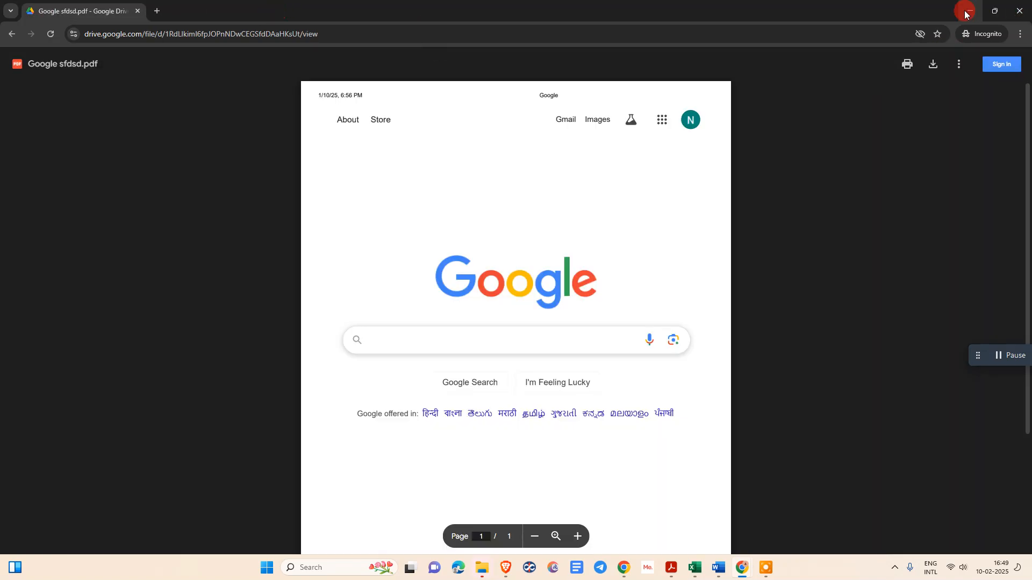
left_click(1019, 11)
left_click(64, 8)
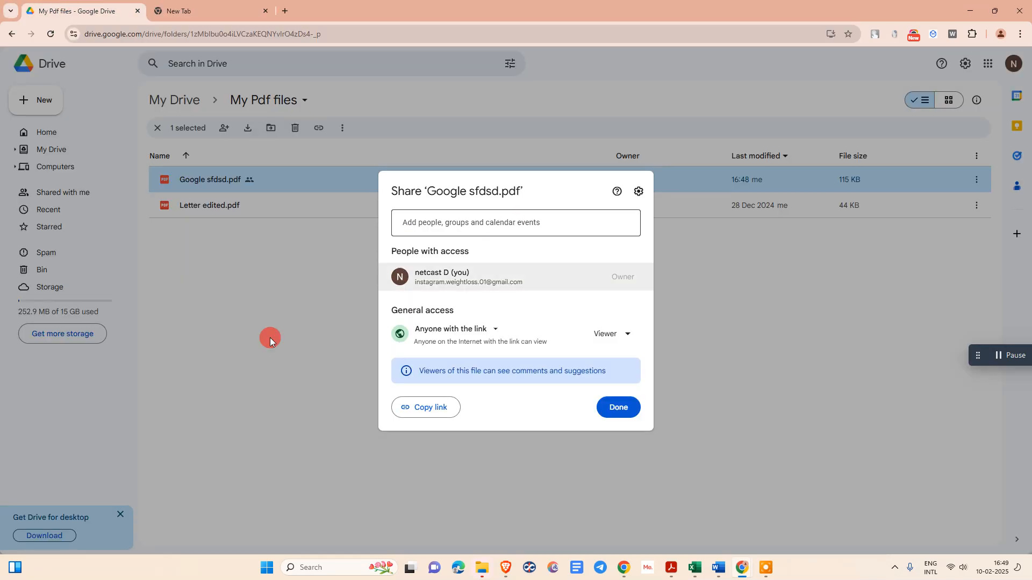
- Copy the link of "Google sfdsd.pdf" again and paste it over the address of the "My Pdf files" tab without opening it
left_click(409, 409)
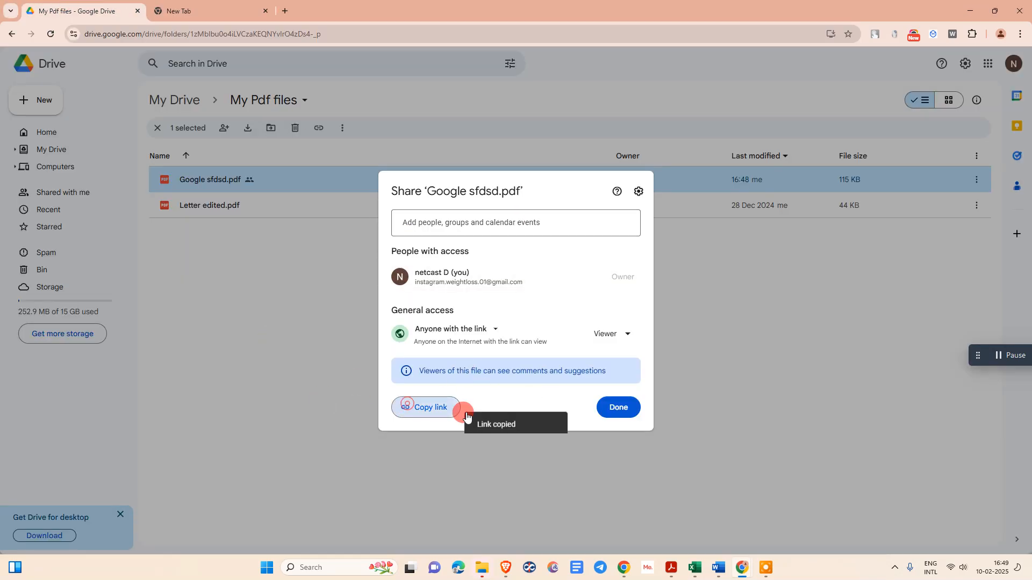
left_click(366, 33)
key("ctrl+a")
key("ctrl+v")
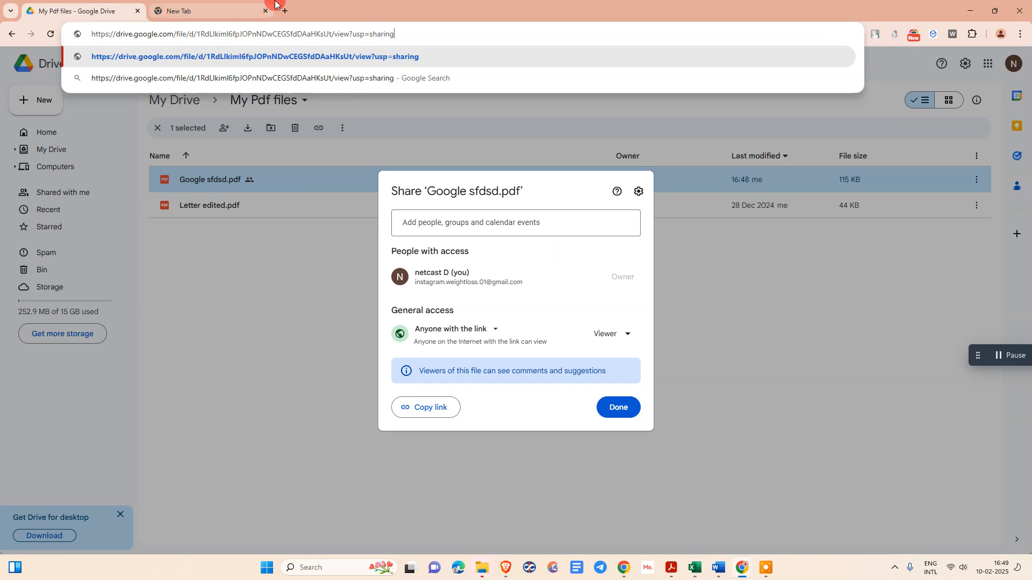
- Close the sharing settings of "Google sfdsd.pdf" and show the desktop
left_click(809, 330)
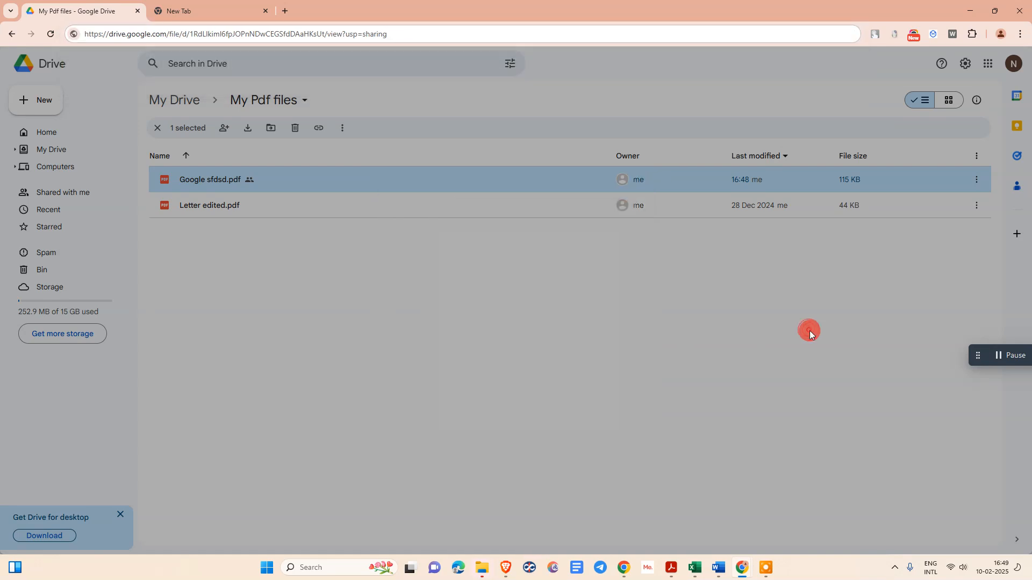
key("super+d")
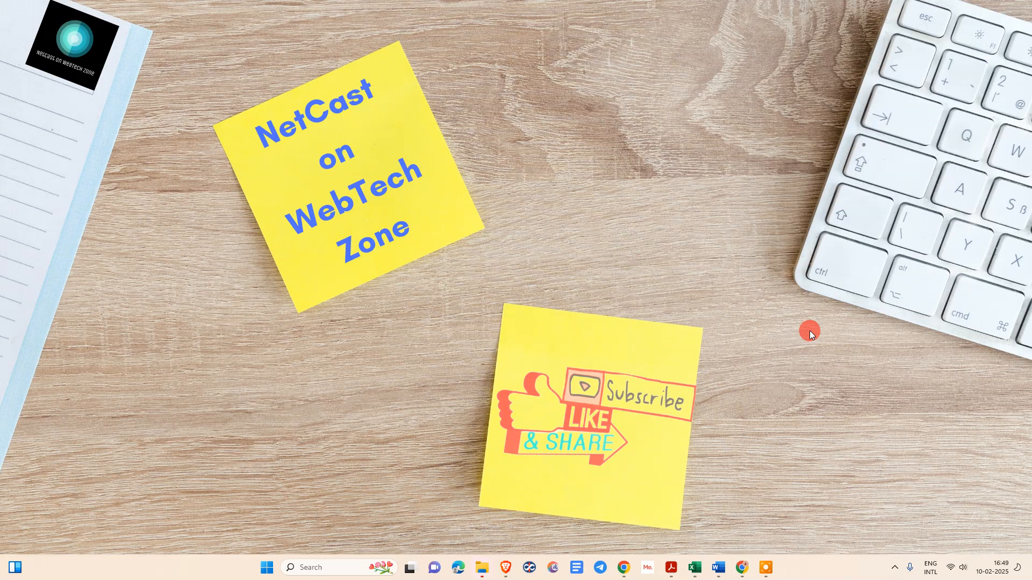